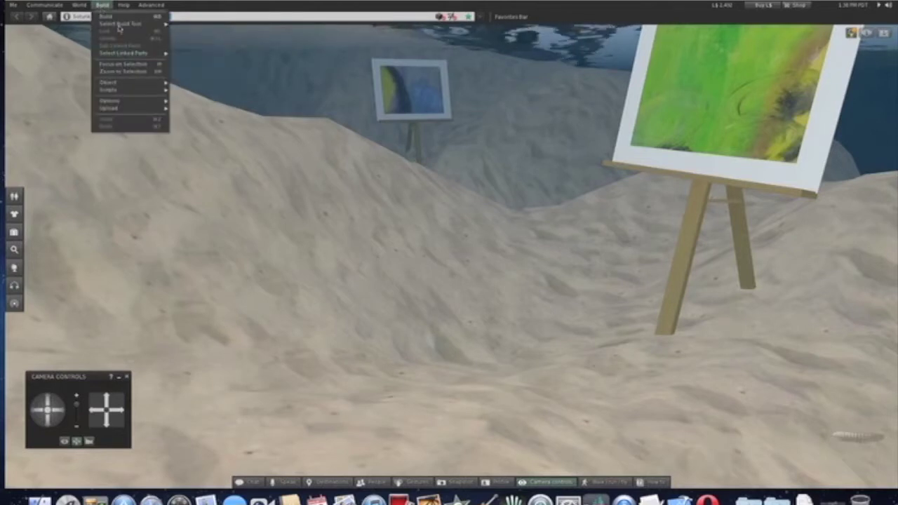
Create a cube on the sand in front of the easels and raise it slightly along its vertical axis.
mouse_move(120, 26)
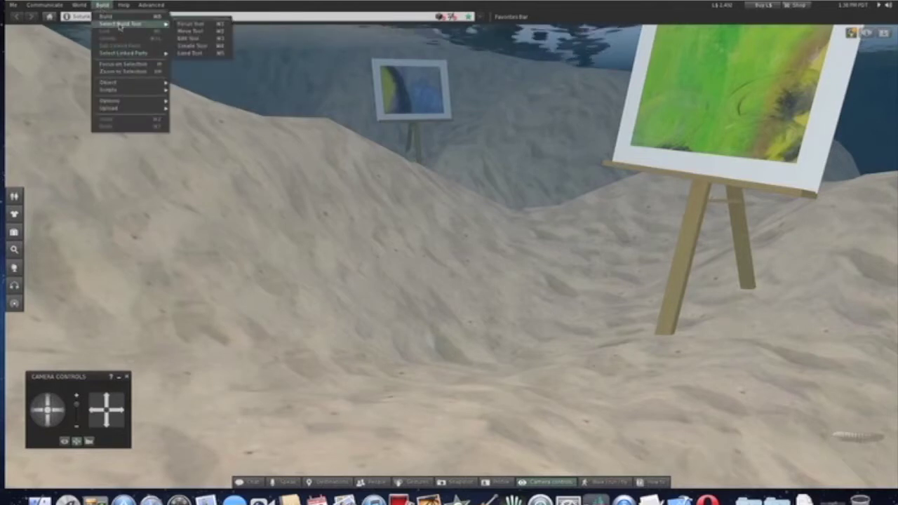
click(187, 46)
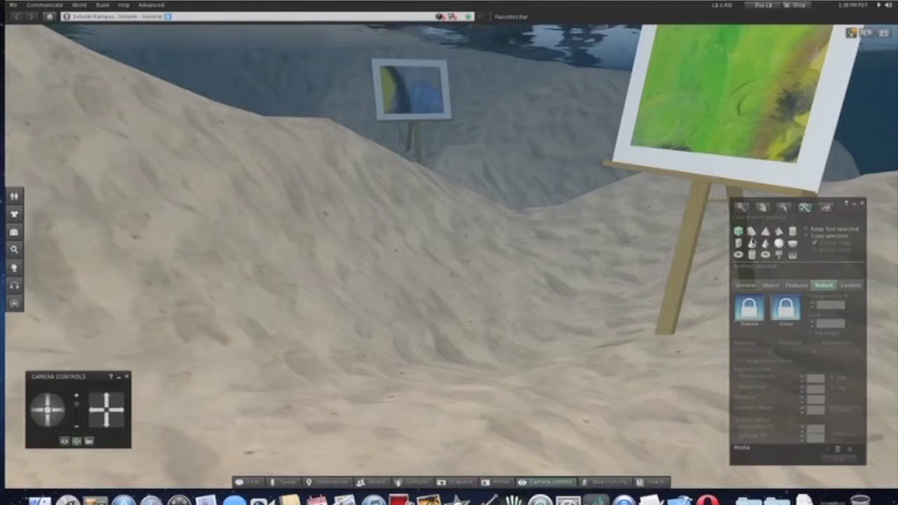
click(738, 230)
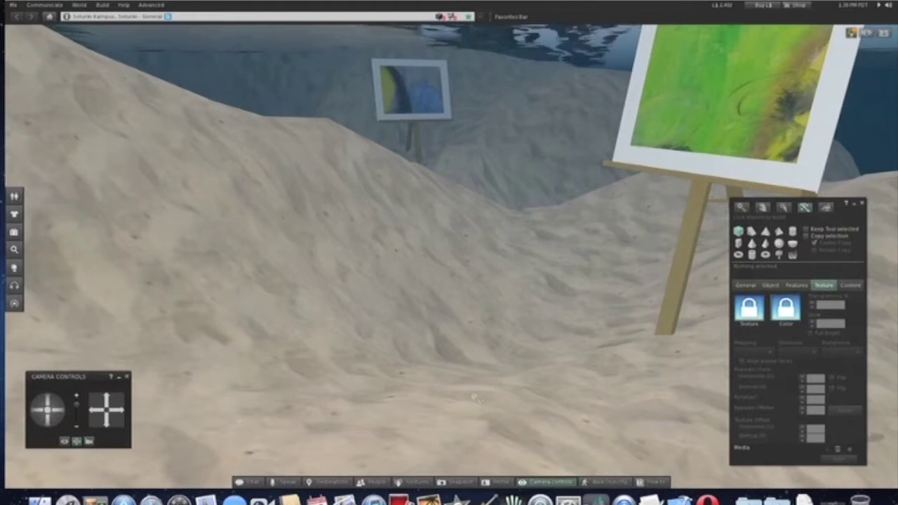
click(414, 415)
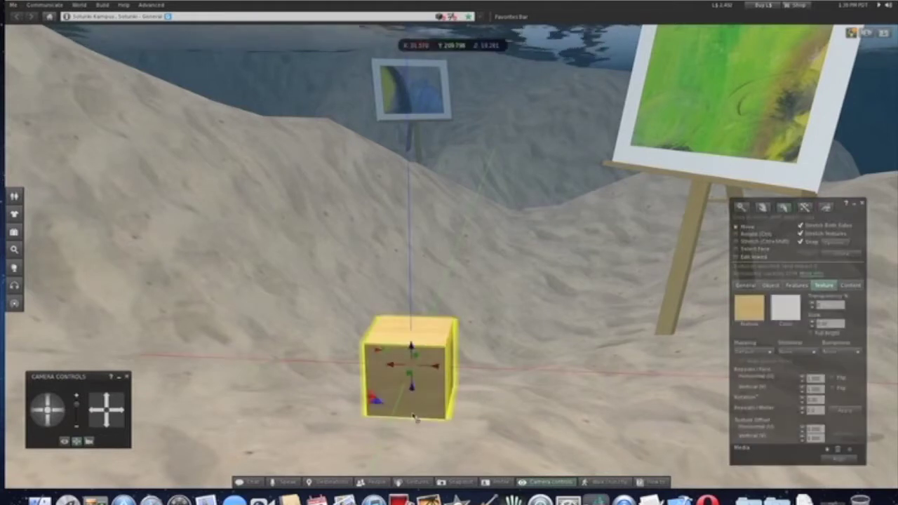
drag(412, 348, 411, 317)
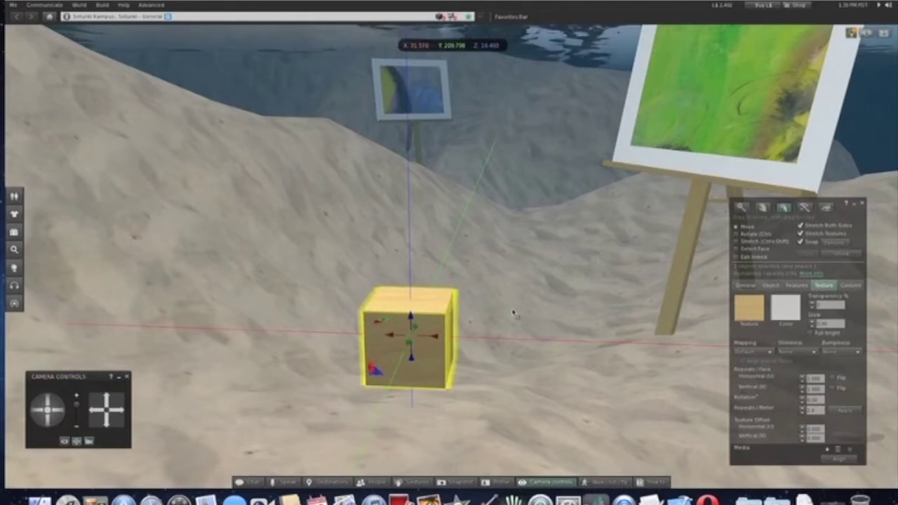
Stretch the cube into a wide box measuring about 1.07 in X and 0.54 in Z.
click(736, 241)
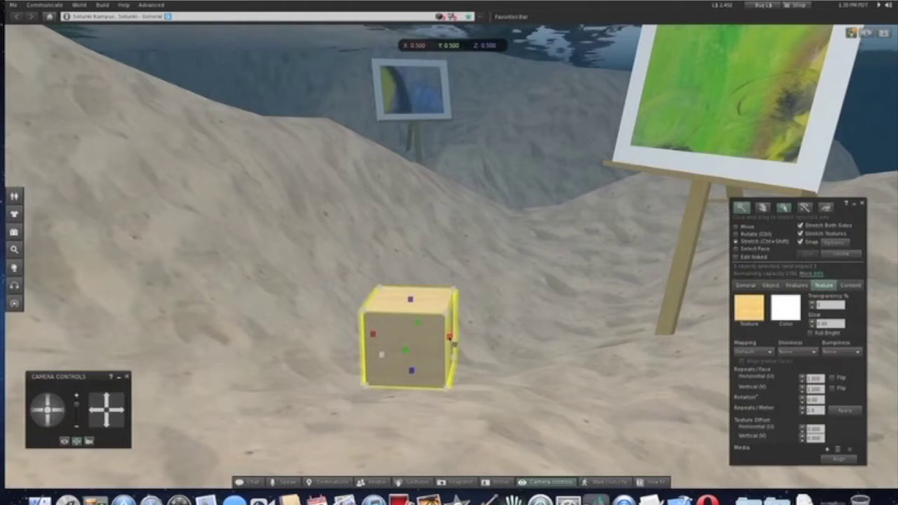
drag(453, 342, 496, 341)
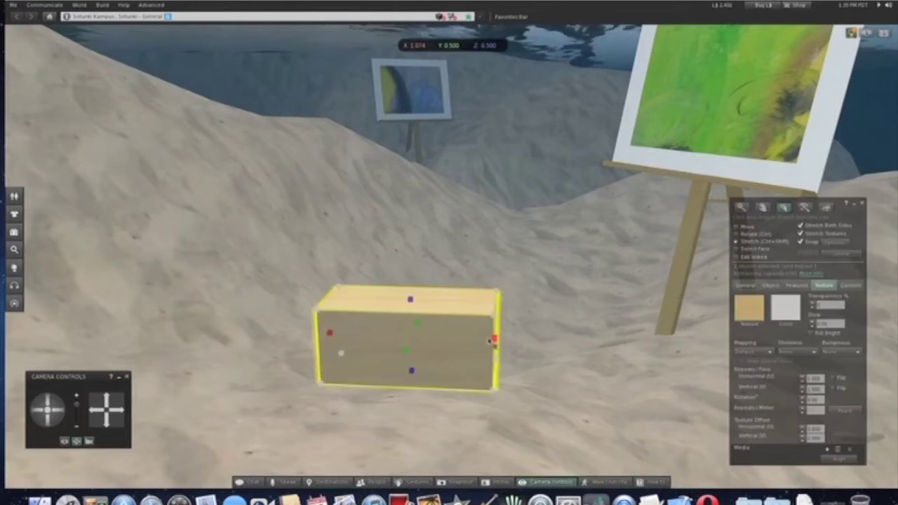
drag(411, 301, 412, 297)
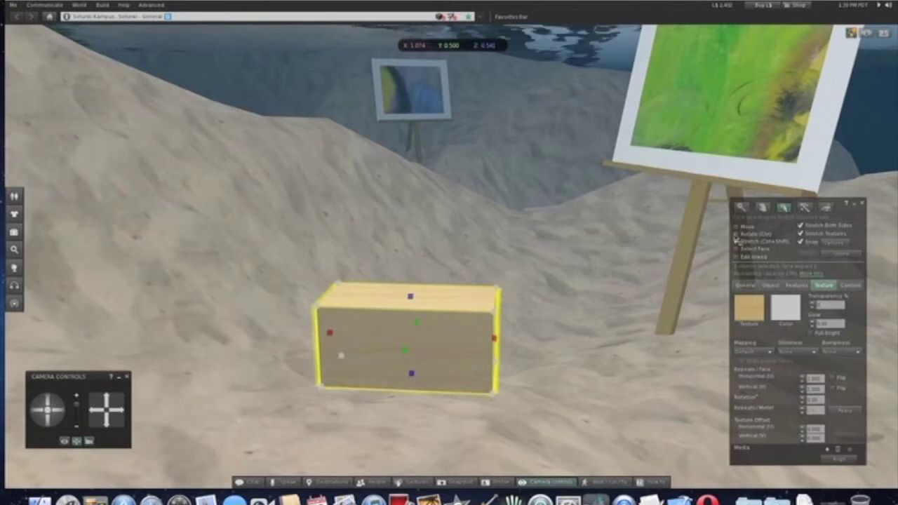
Duplicate the box and offset the copy slightly sideways, upward and along the depth axis.
click(736, 227)
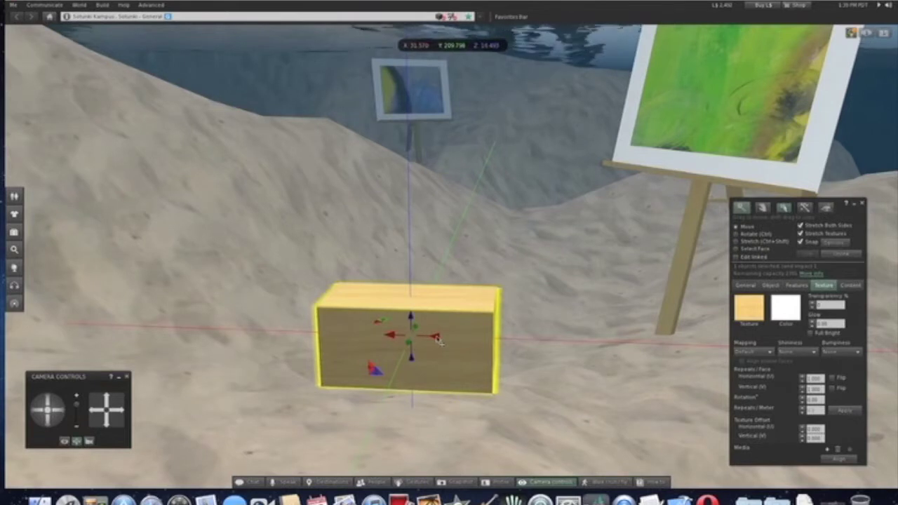
drag(436, 339, 429, 317)
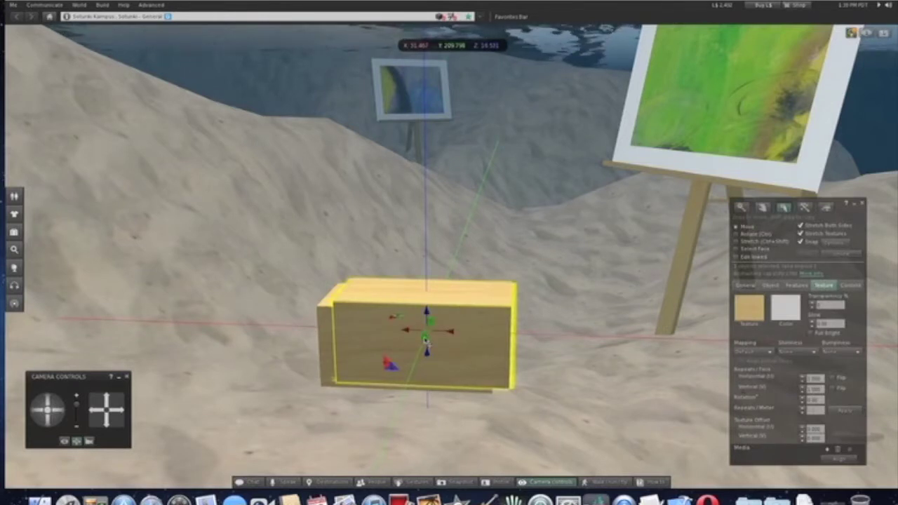
drag(425, 340, 424, 342)
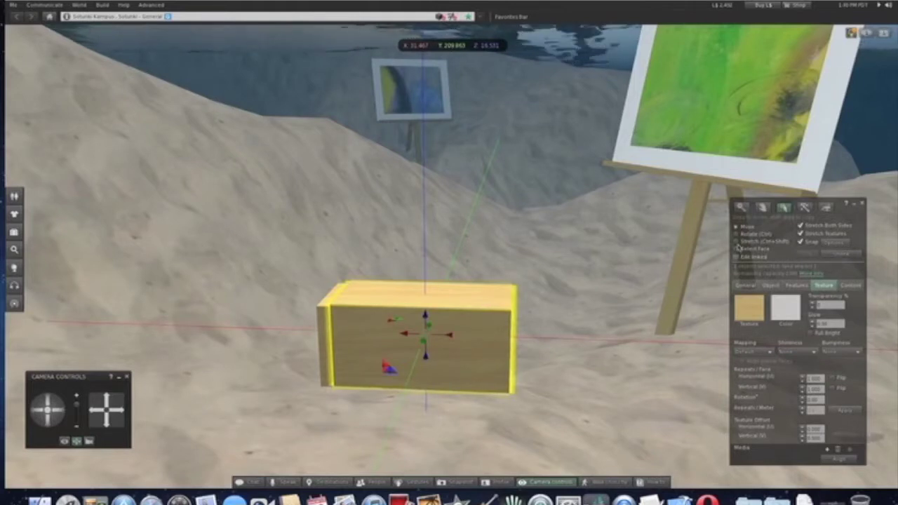
Shrink the copy to a thin panel of about 0.95 × 0.07 × 0.35 and move it to the original box's front face.
click(735, 242)
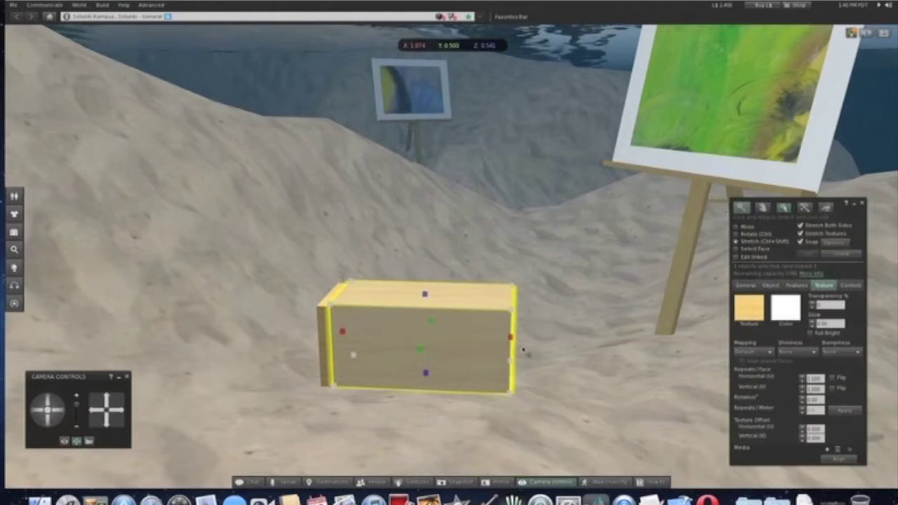
drag(514, 340, 502, 338)
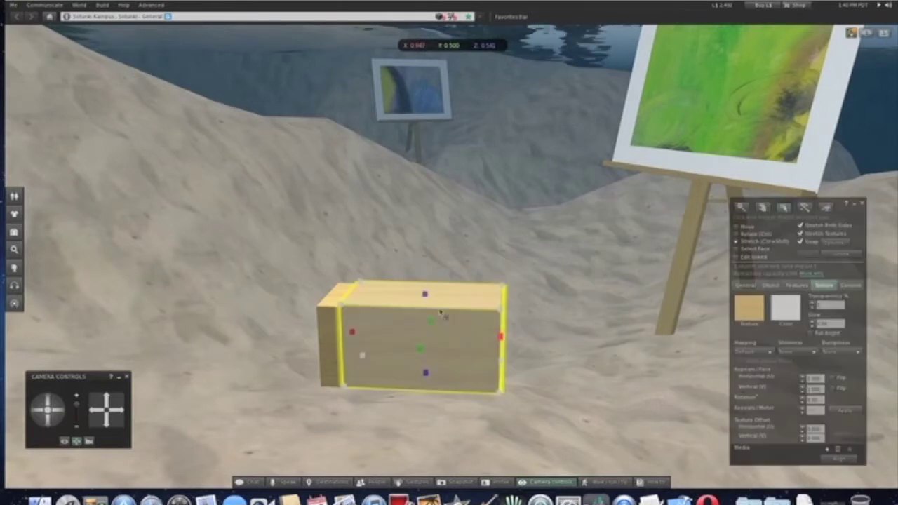
drag(425, 296, 425, 311)
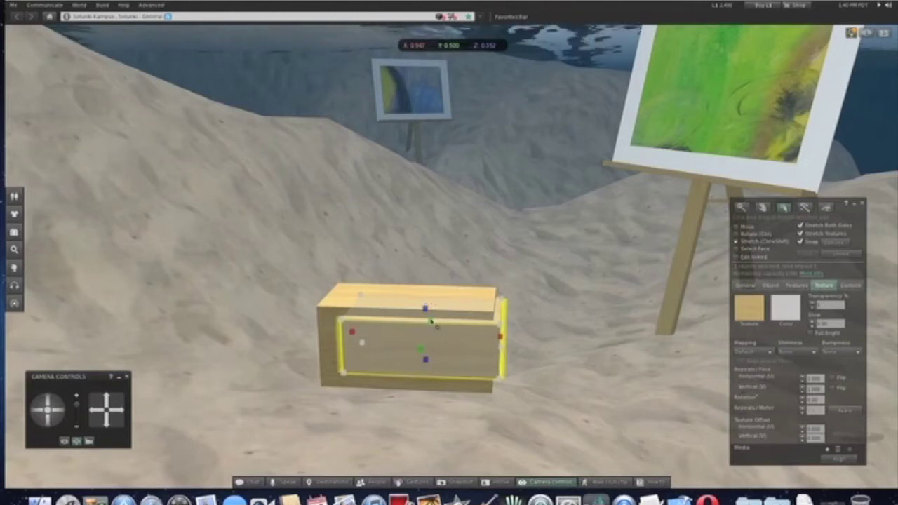
drag(431, 322, 425, 334)
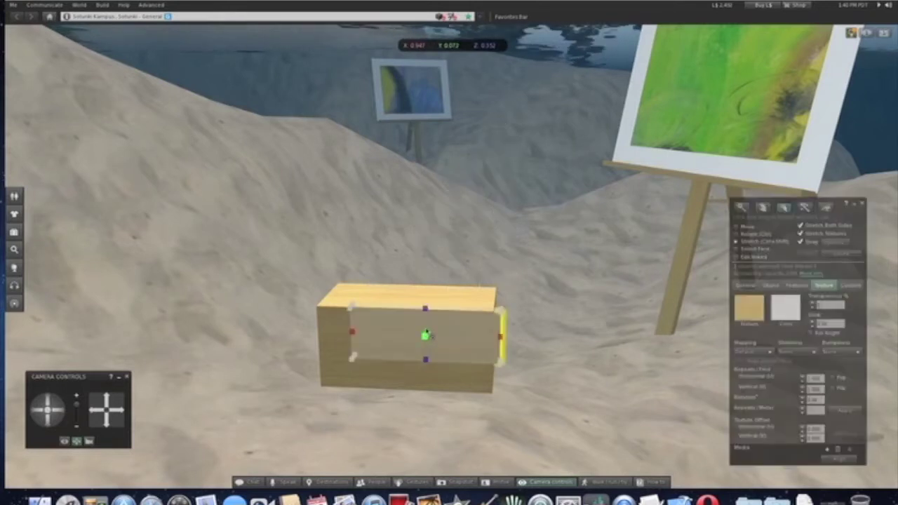
click(736, 226)
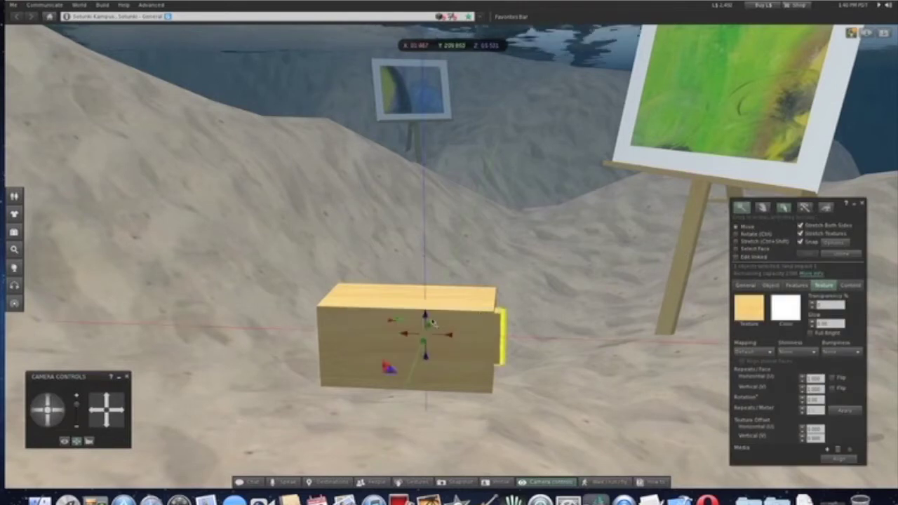
drag(425, 350, 440, 303)
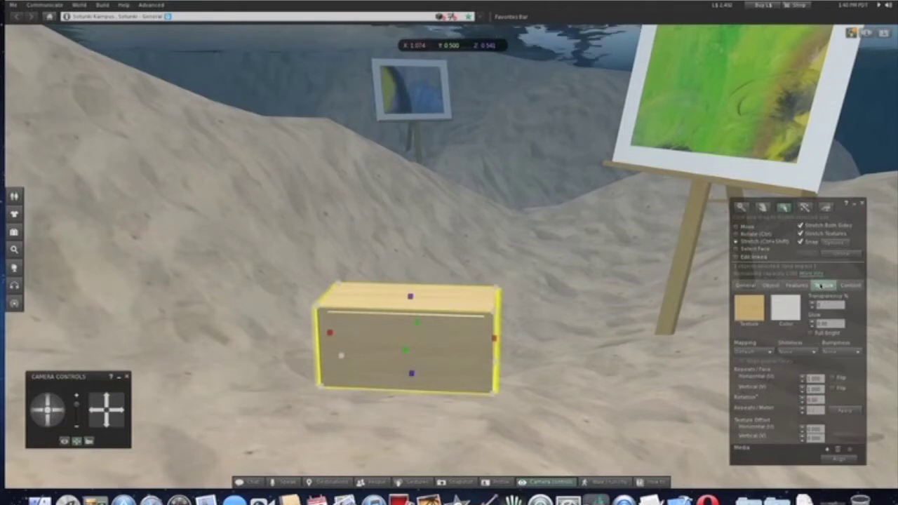
Open the texture picker for the large box and expand the Library's Textures folder.
click(820, 285)
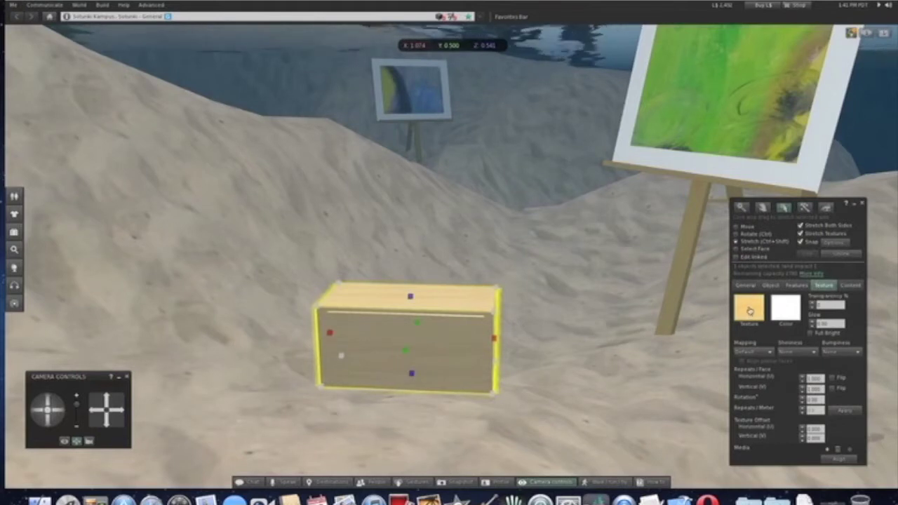
click(749, 311)
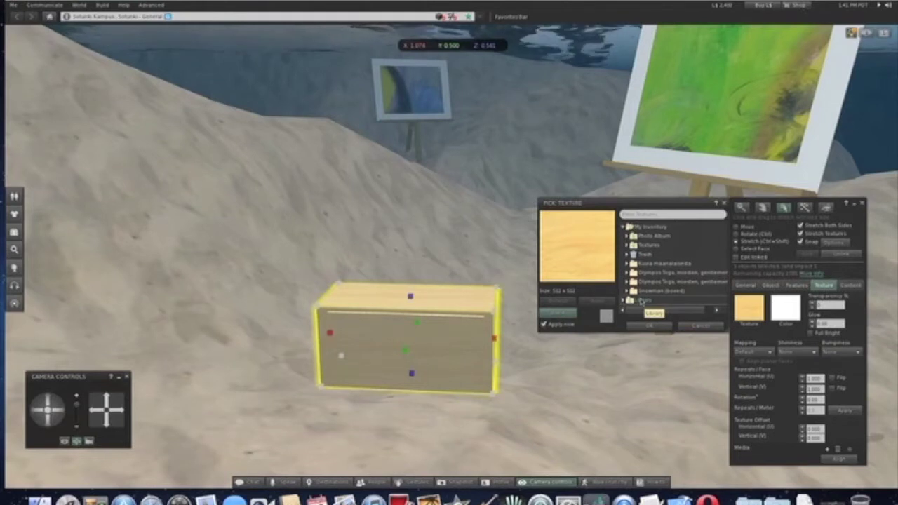
click(641, 300)
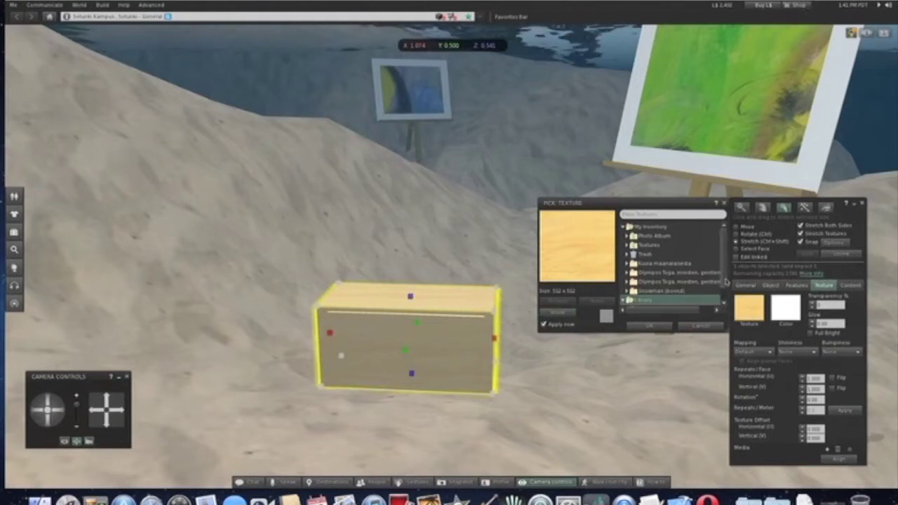
drag(725, 281, 725, 302)
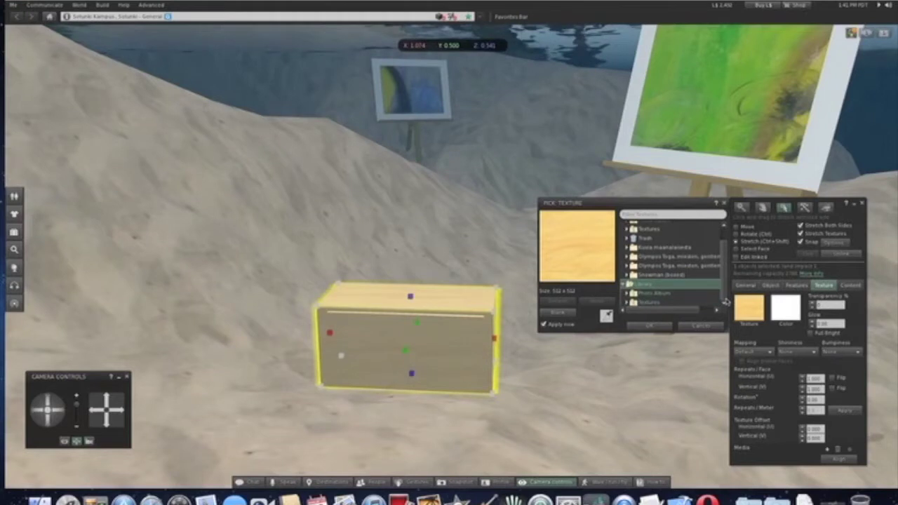
click(649, 303)
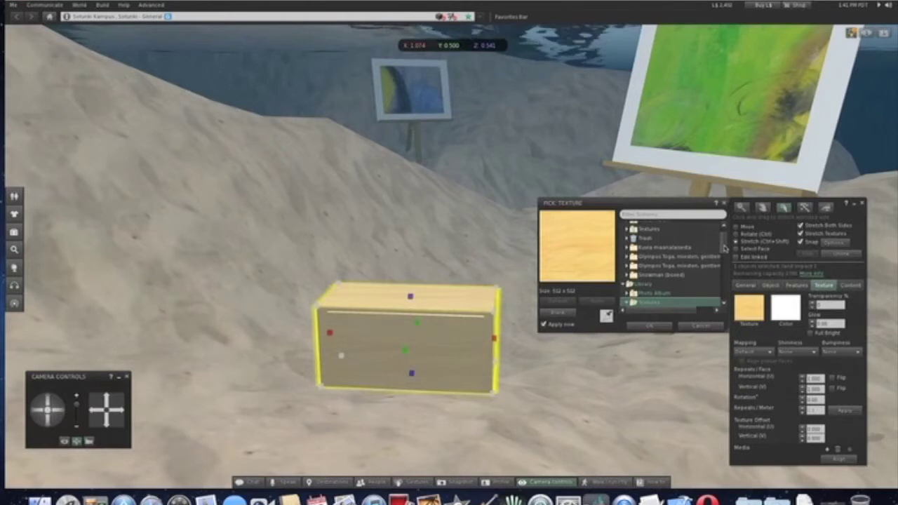
drag(723, 250, 724, 264)
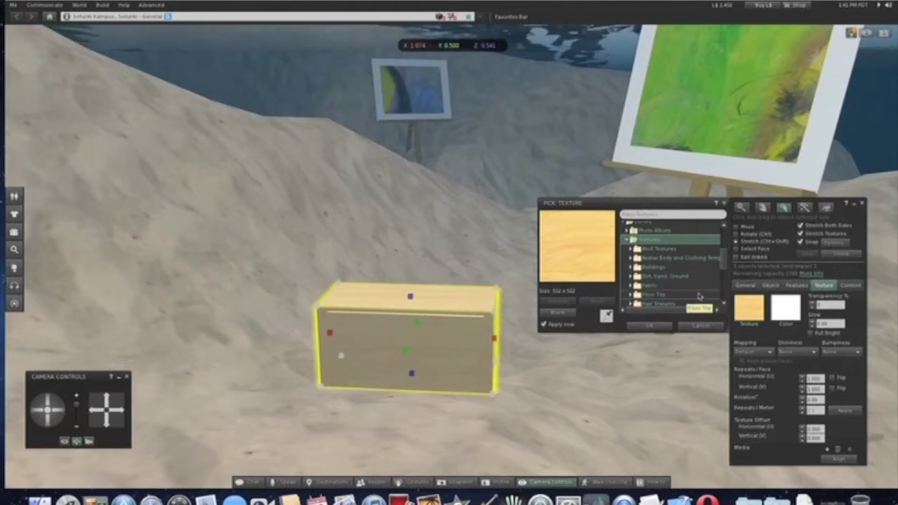
Apply the Mahogany texture from the library's Wood folder to the large box.
scroll(725, 268, down, 2)
scroll(725, 270, down, 8)
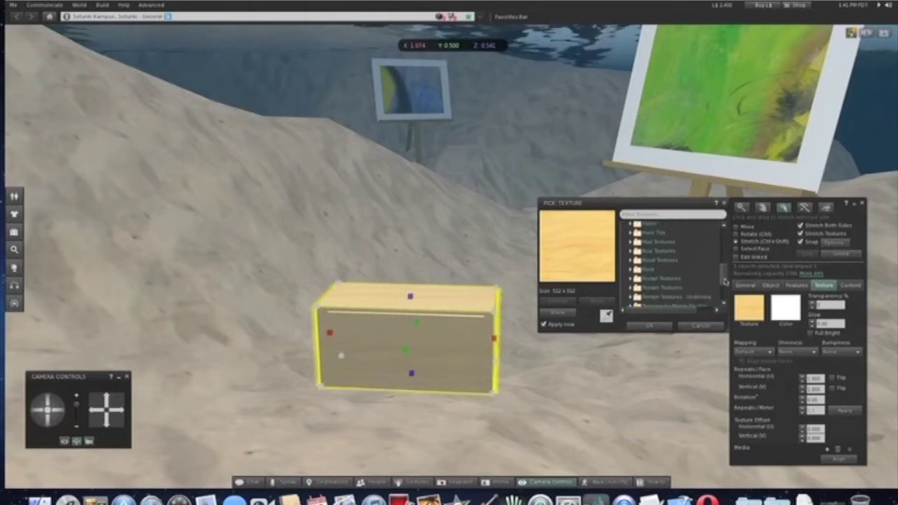
scroll(725, 286, down, 4)
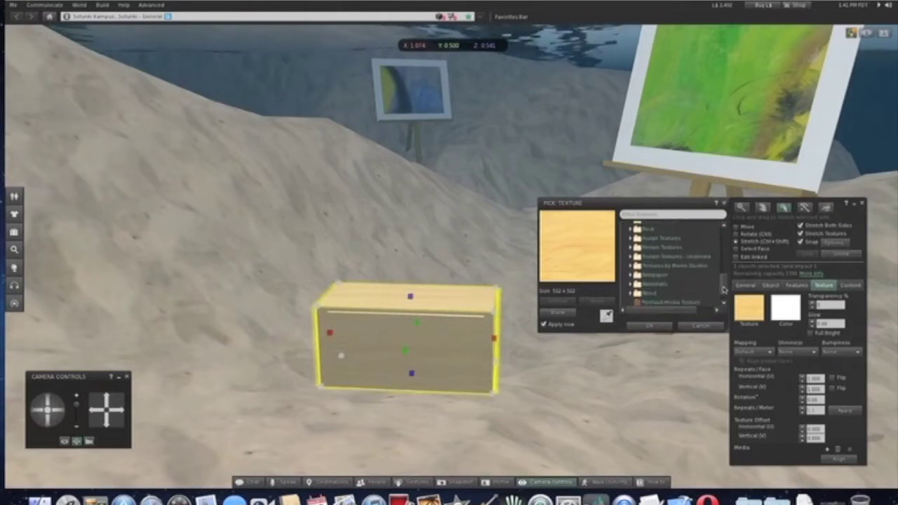
double_click(645, 295)
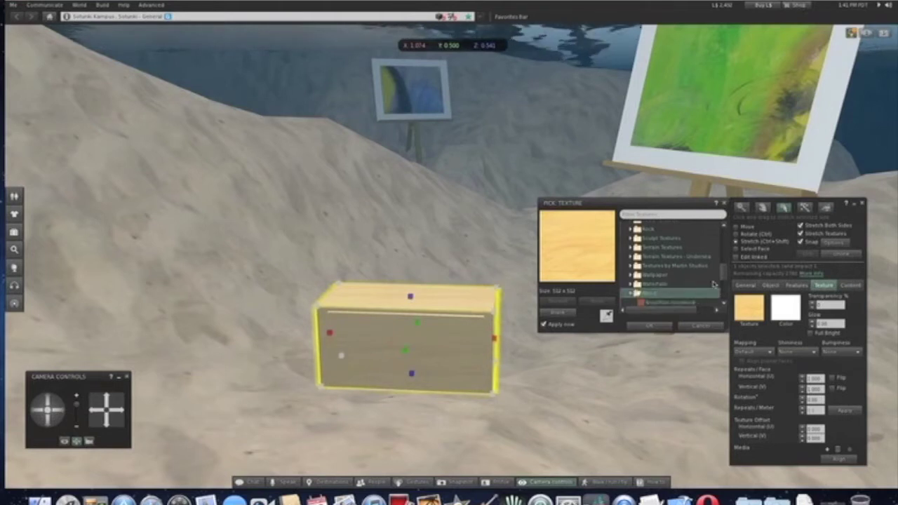
drag(724, 274, 725, 291)
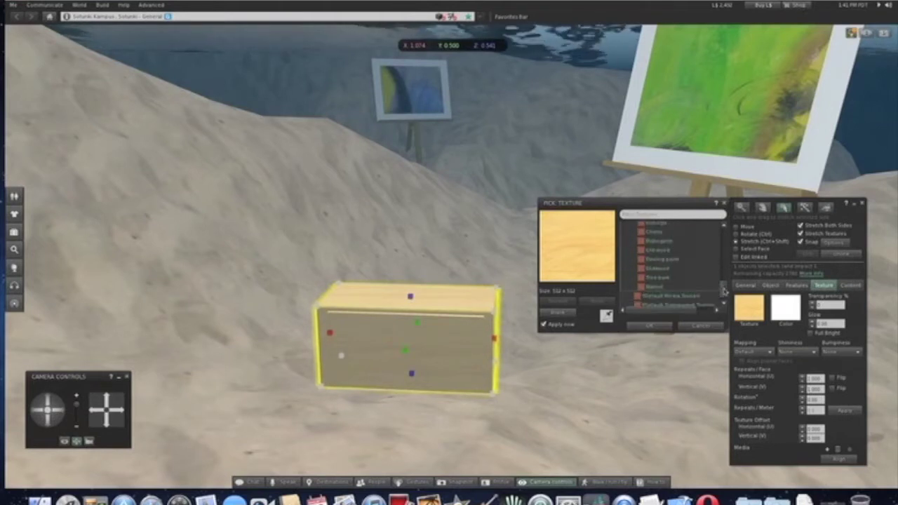
click(660, 242)
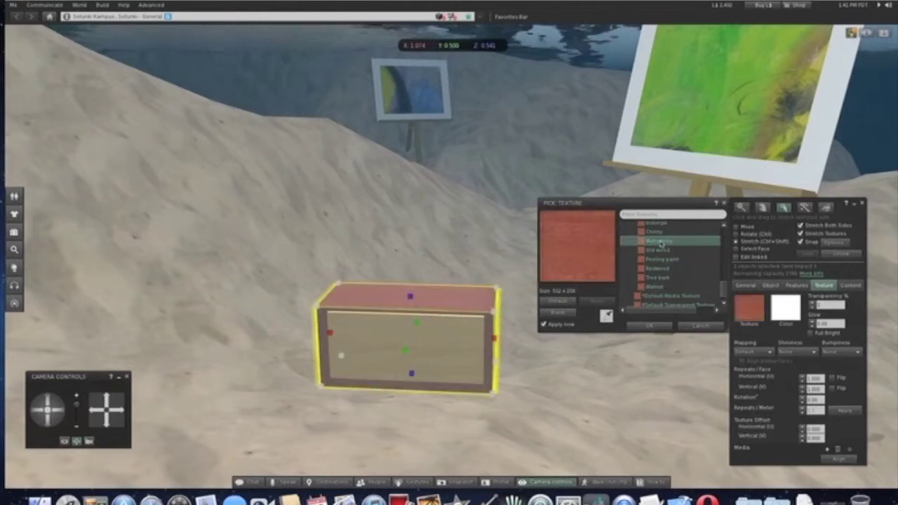
click(639, 326)
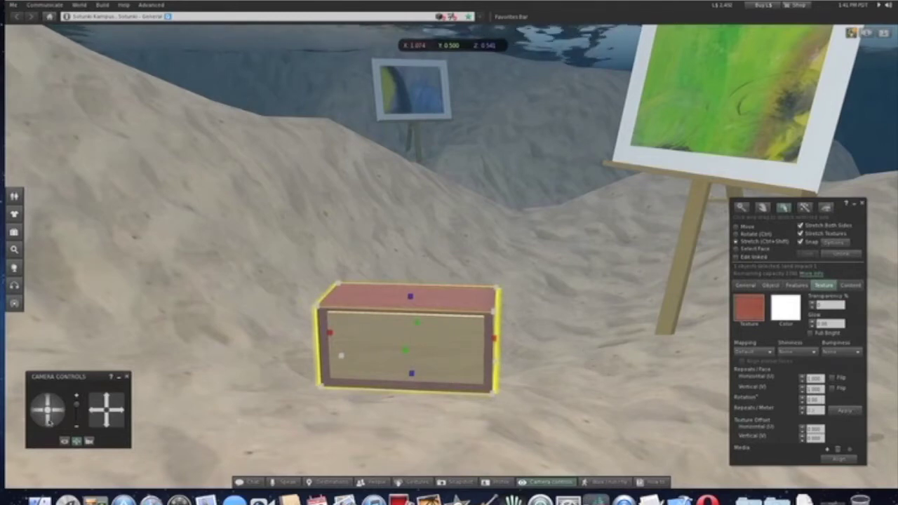
Replace the thin front panel's wood texture with the blank white texture.
key(Escape)
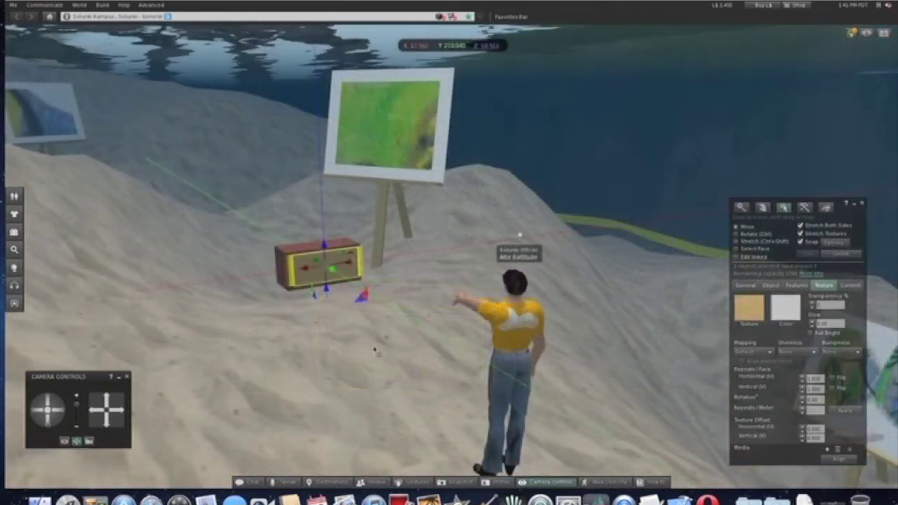
alt+click(324, 249)
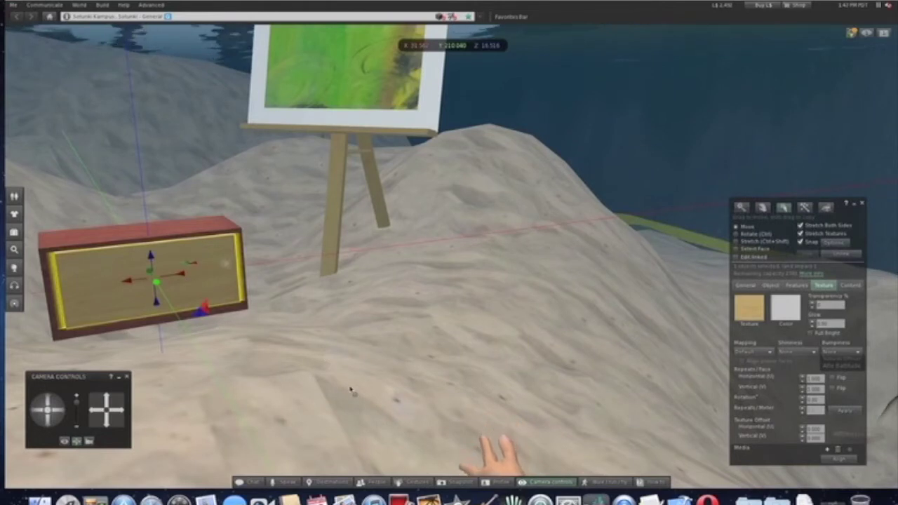
alt+click(350, 390)
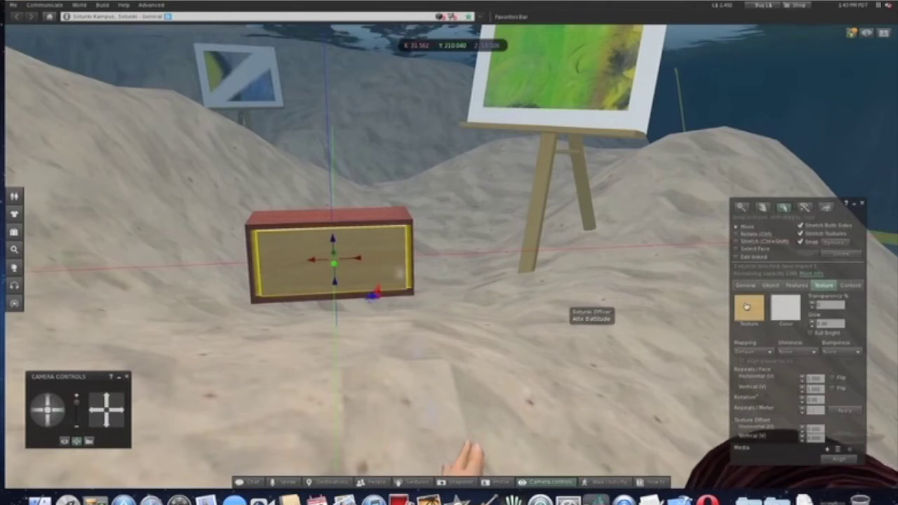
click(747, 307)
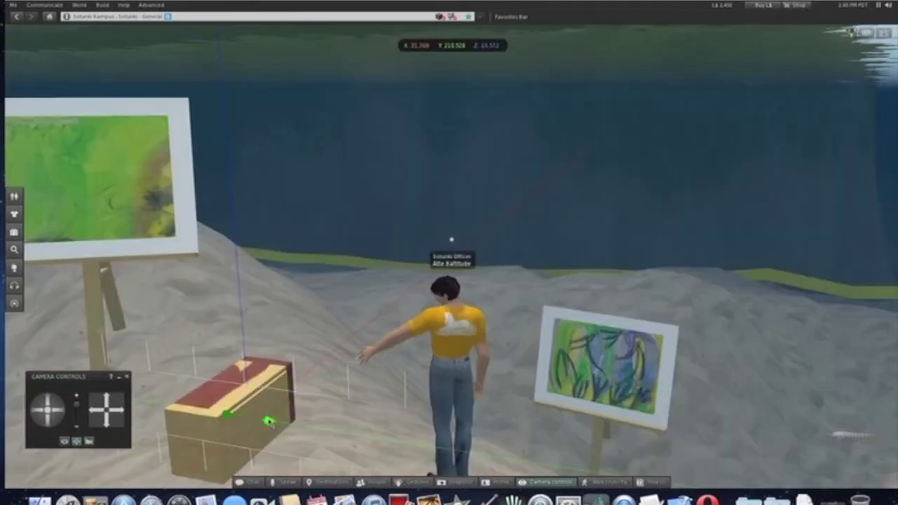
click(268, 421)
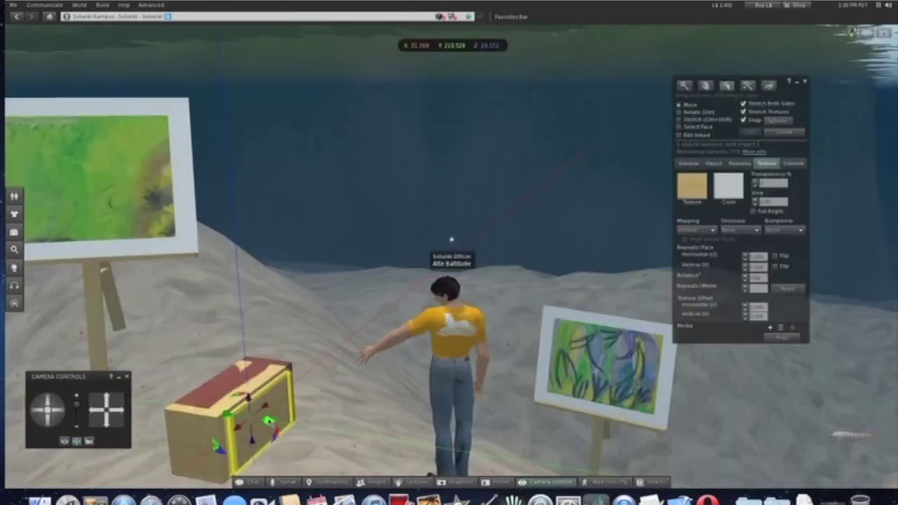
click(692, 188)
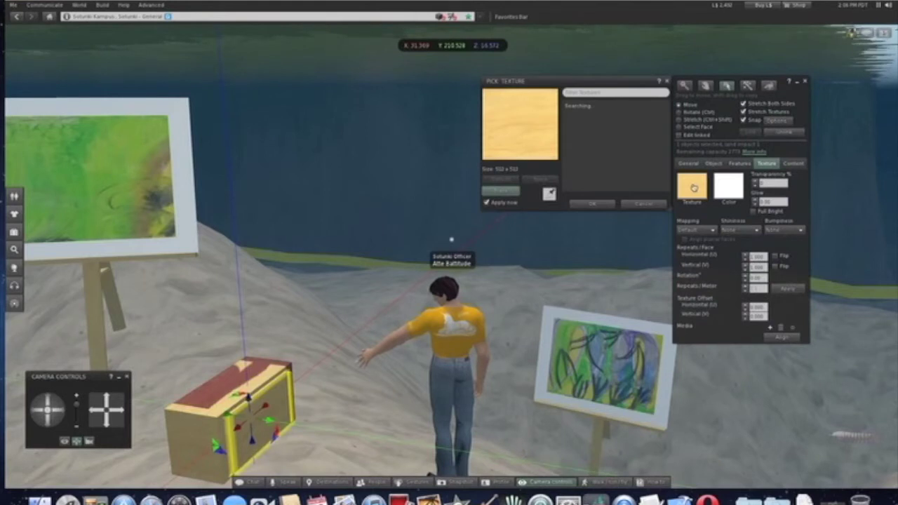
click(503, 192)
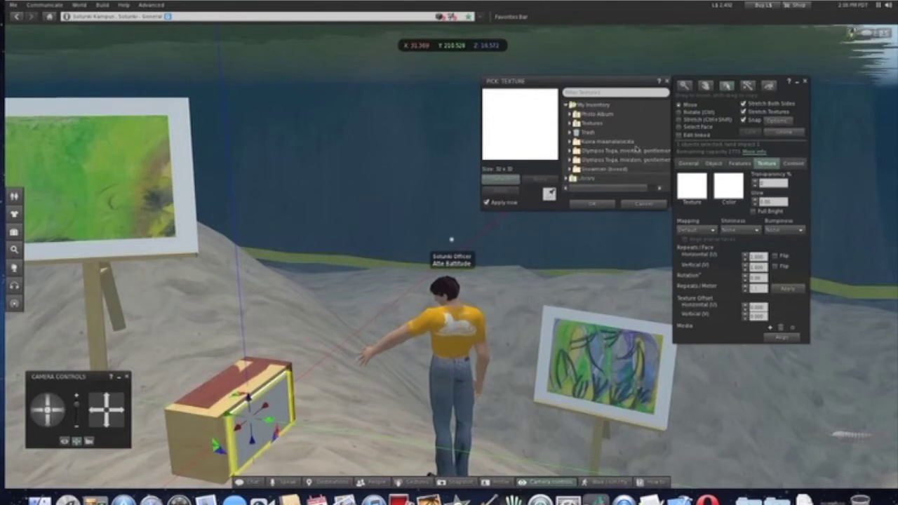
click(667, 82)
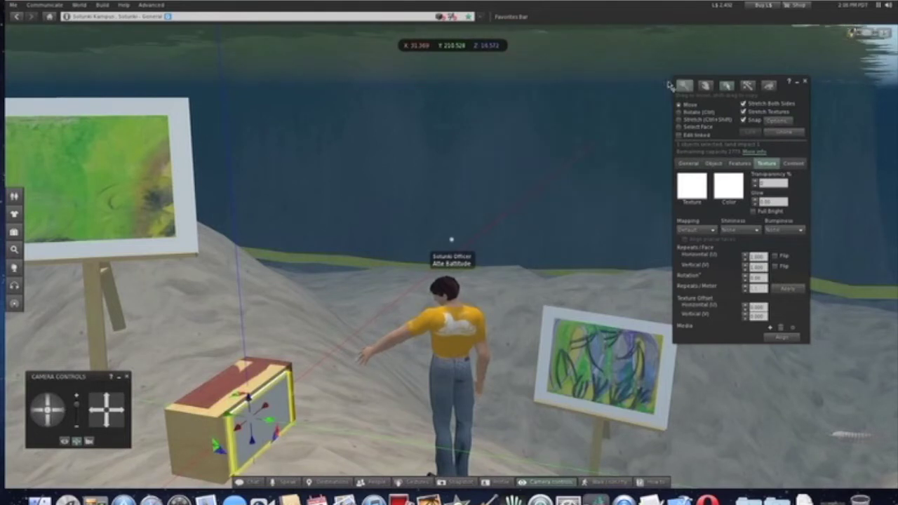
Turn on Full Bright for the white front panel and deselect it.
click(728, 187)
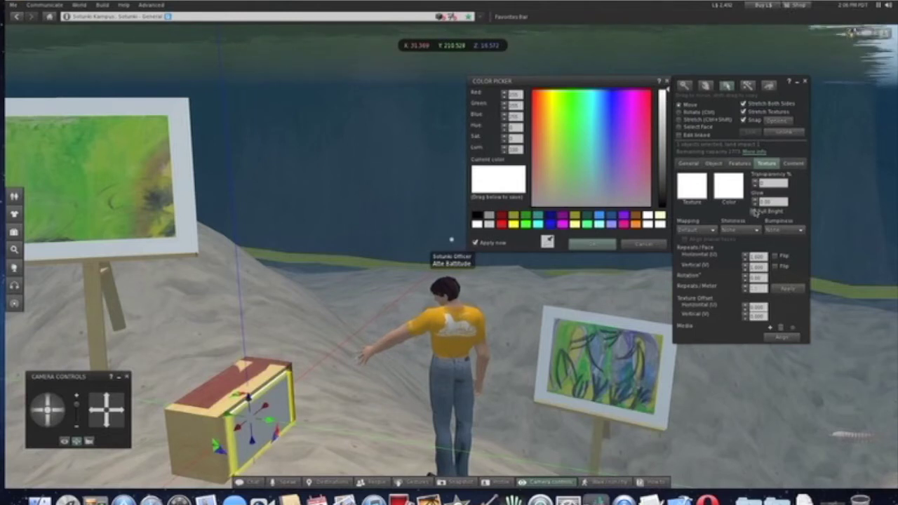
click(753, 211)
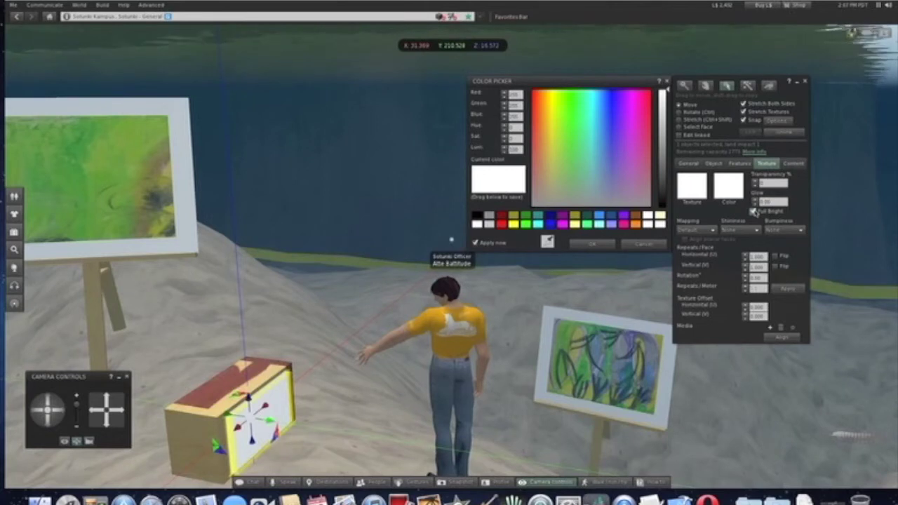
click(666, 81)
click(339, 399)
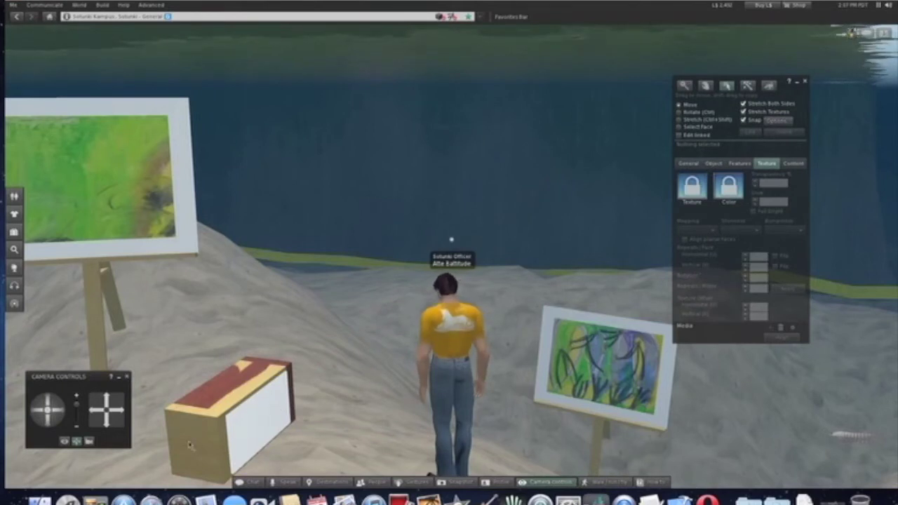
click(60, 414)
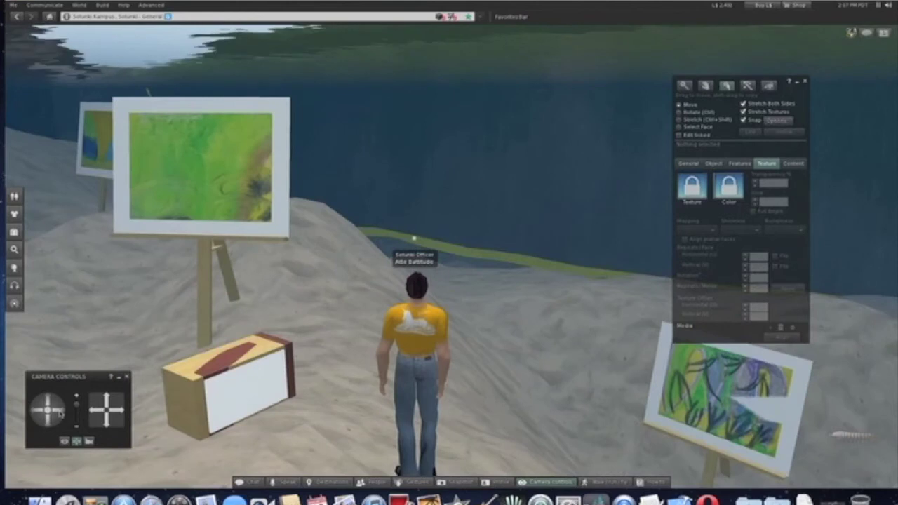
click(61, 413)
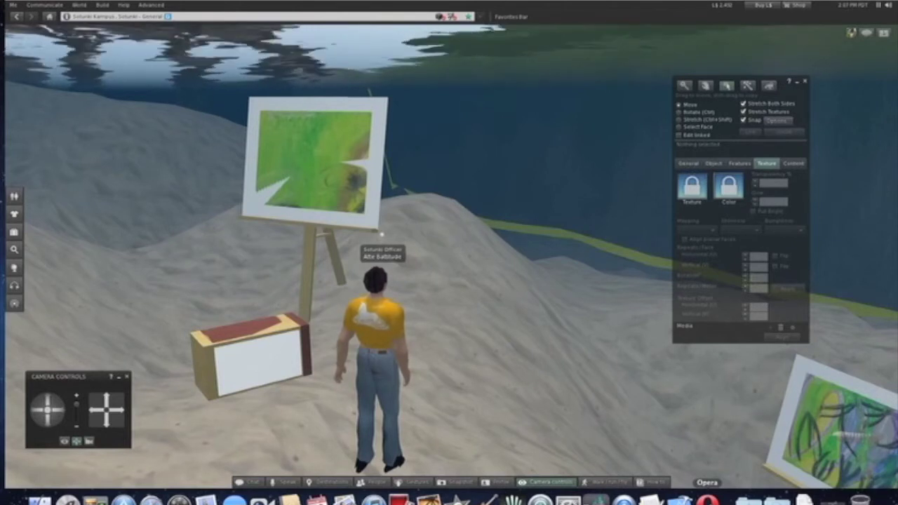
Switch to the Opera browser and copy the public link of SUPI2.mov from Dropbox's Public folder.
click(707, 501)
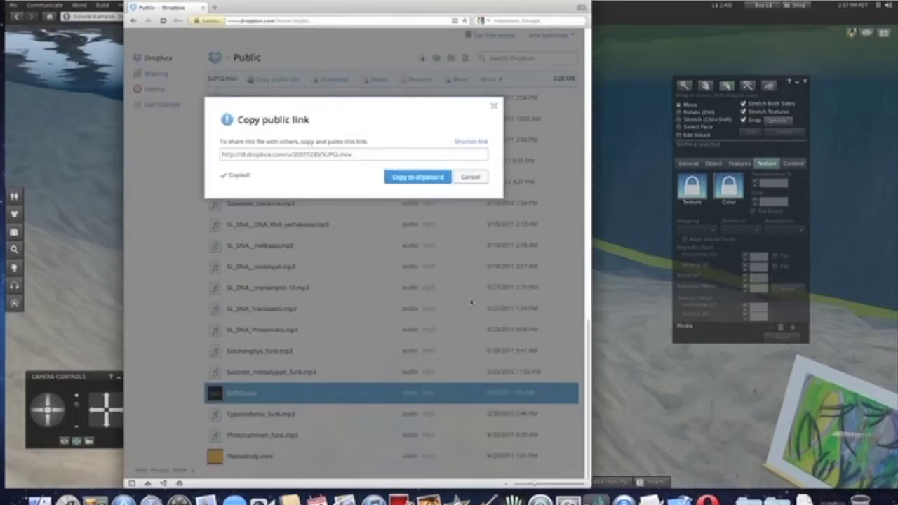
click(494, 106)
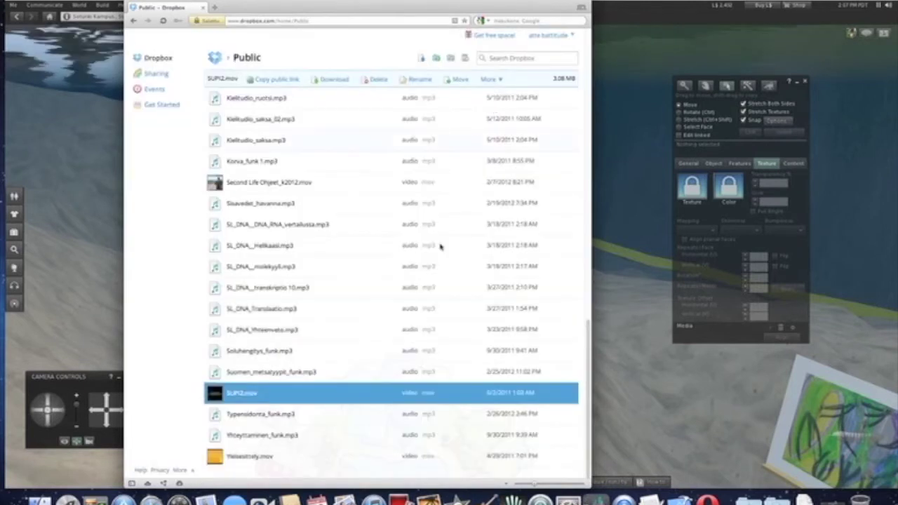
click(318, 463)
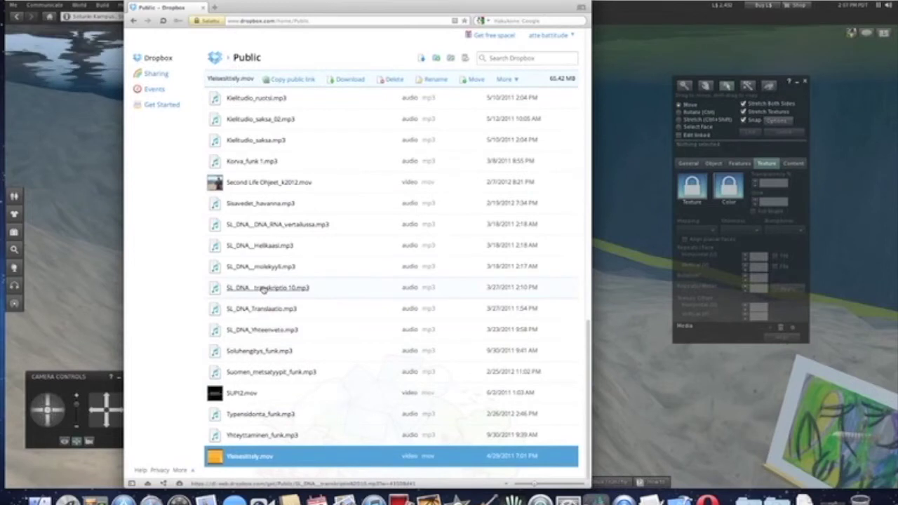
click(292, 393)
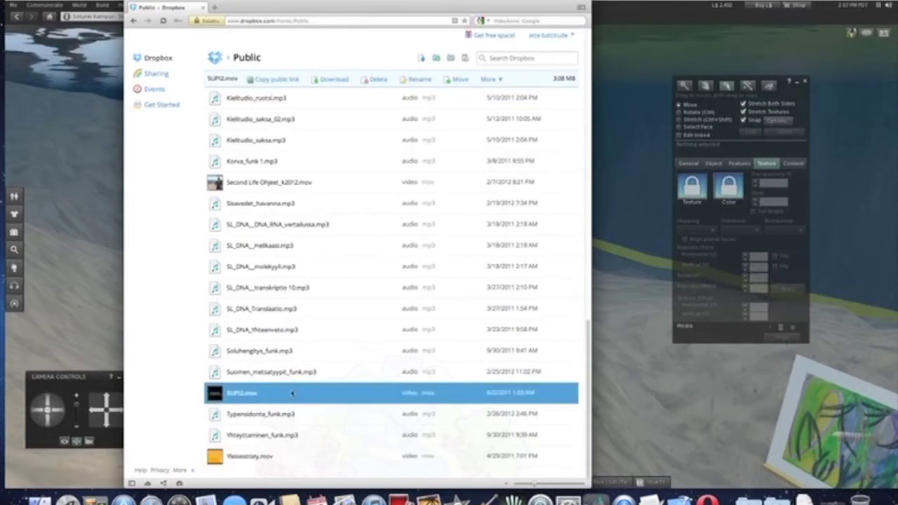
click(277, 80)
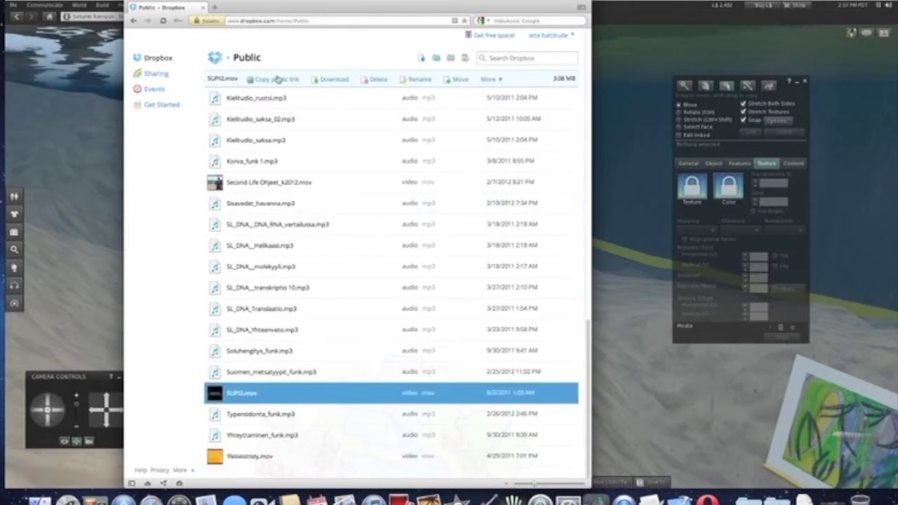
click(402, 178)
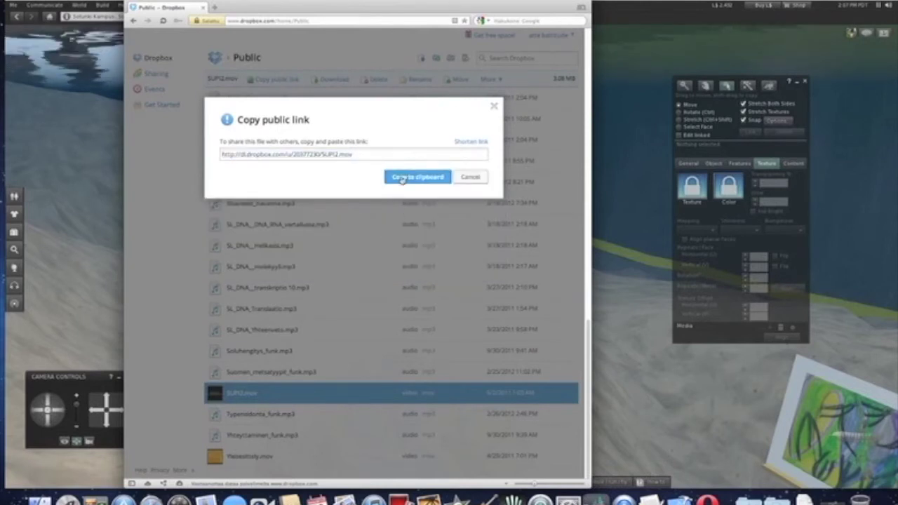
Back in Second Life, select only the panel's front face and set the copied video link as its media home page.
click(615, 366)
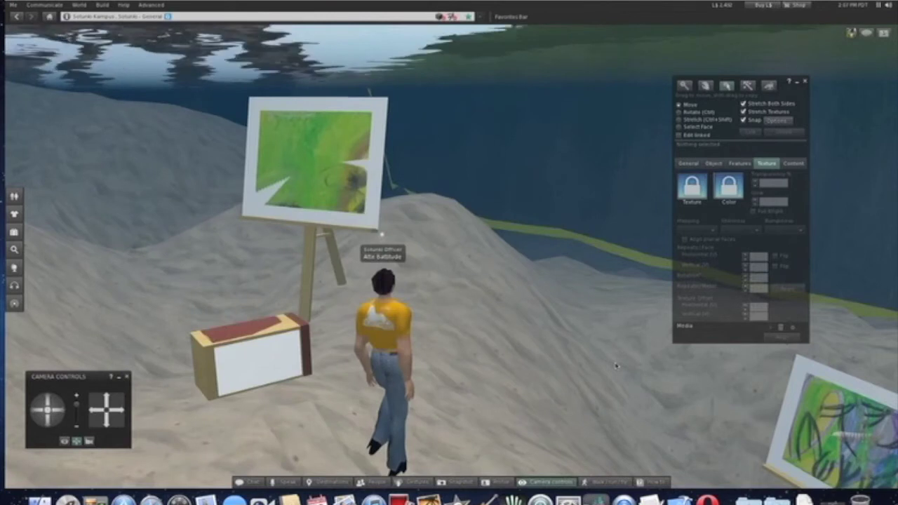
click(679, 127)
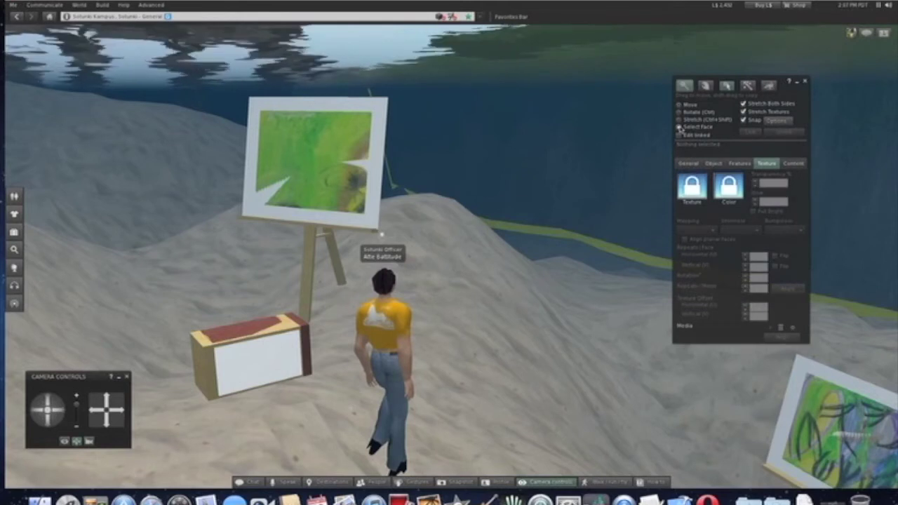
click(257, 363)
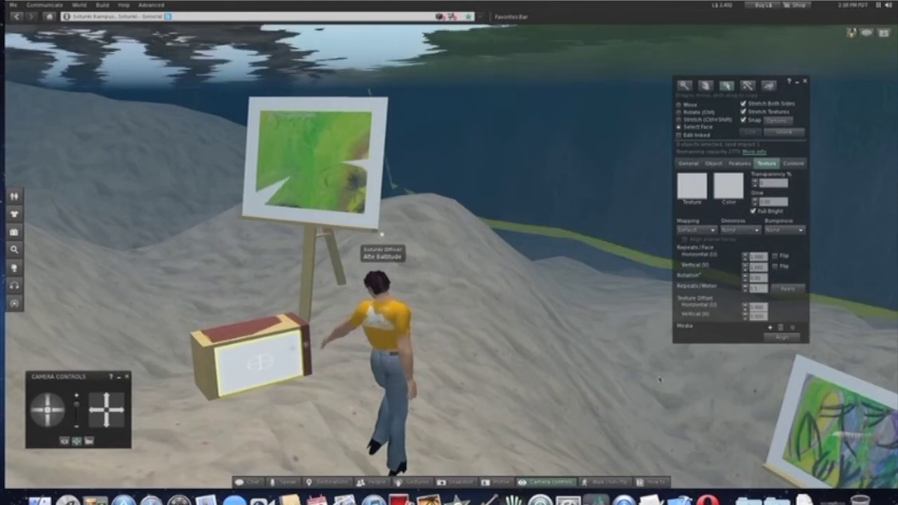
click(771, 328)
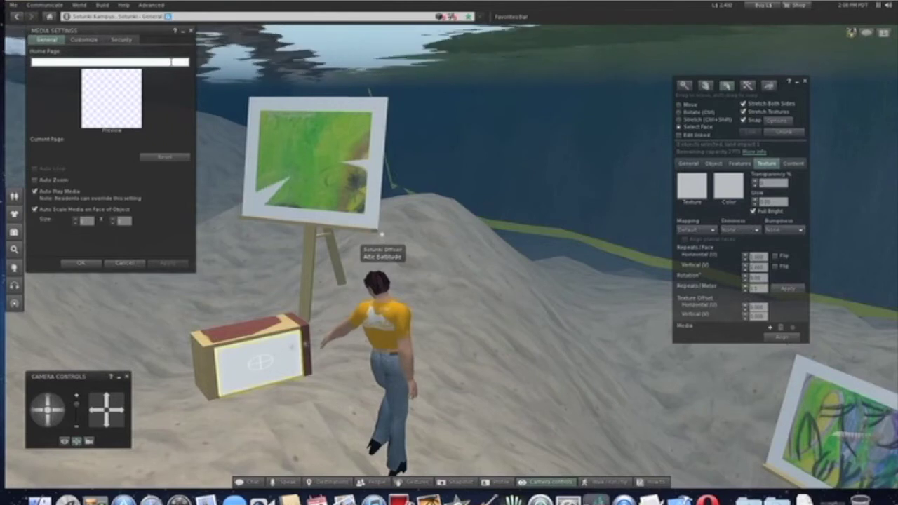
key(super+v)
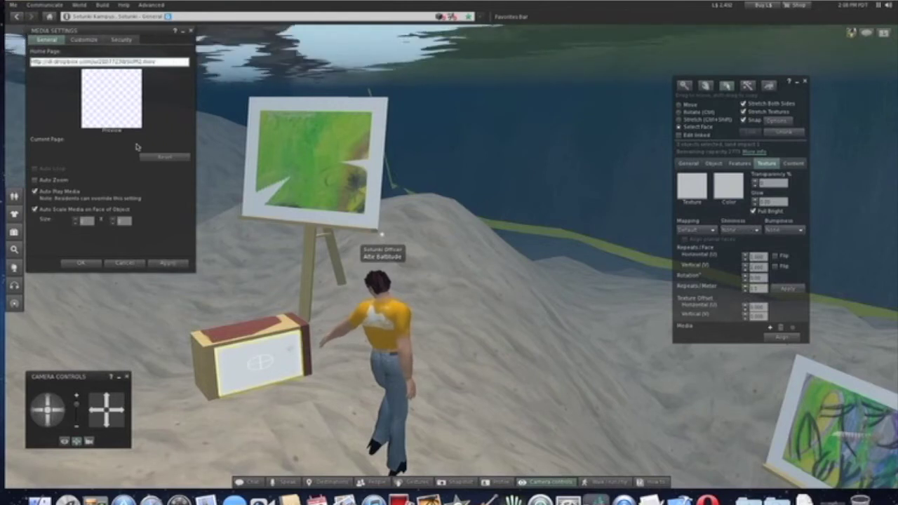
Turn off Auto Play Media, reset the current page and accept the front face's media settings.
click(35, 191)
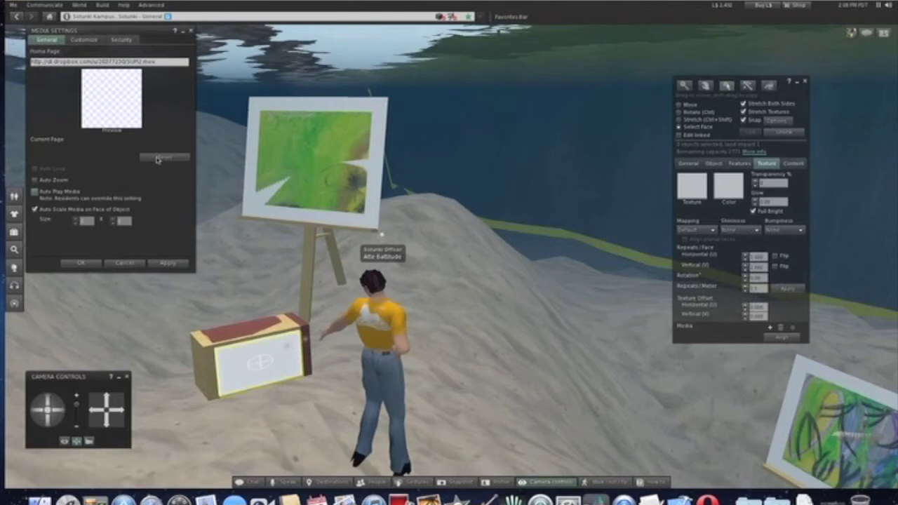
click(163, 157)
click(156, 161)
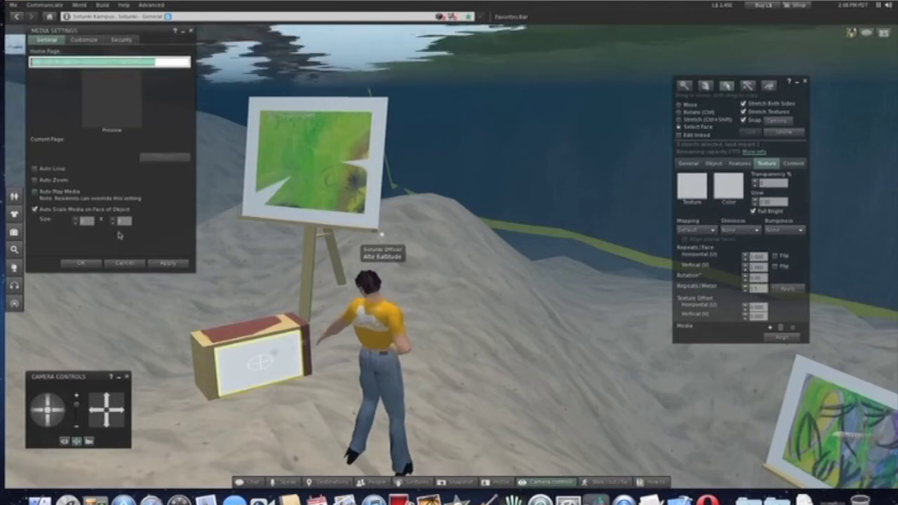
click(82, 264)
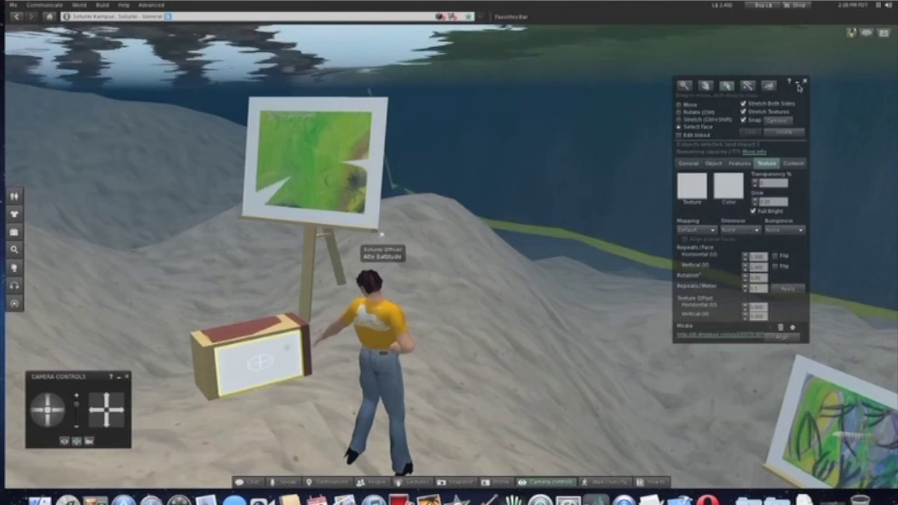
Check the media assignment on the large box's side face and the panel's front face, and mute the system sound.
click(539, 325)
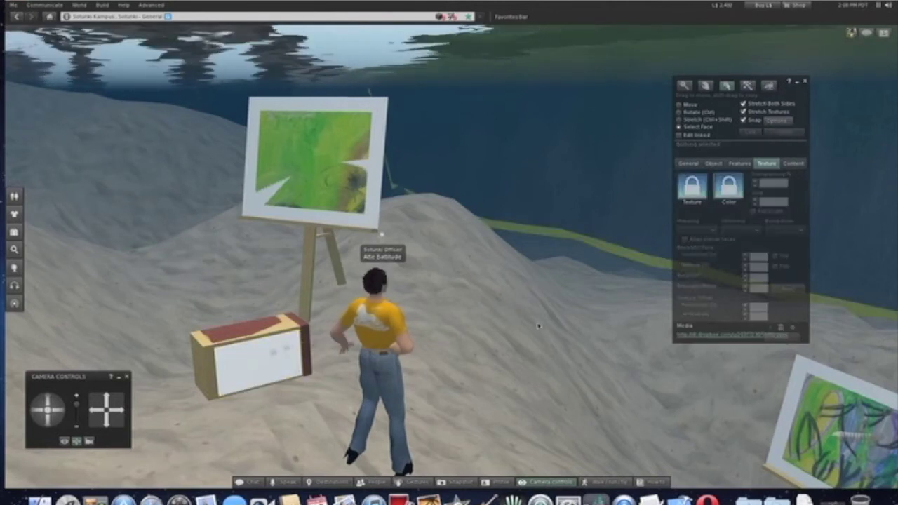
click(212, 364)
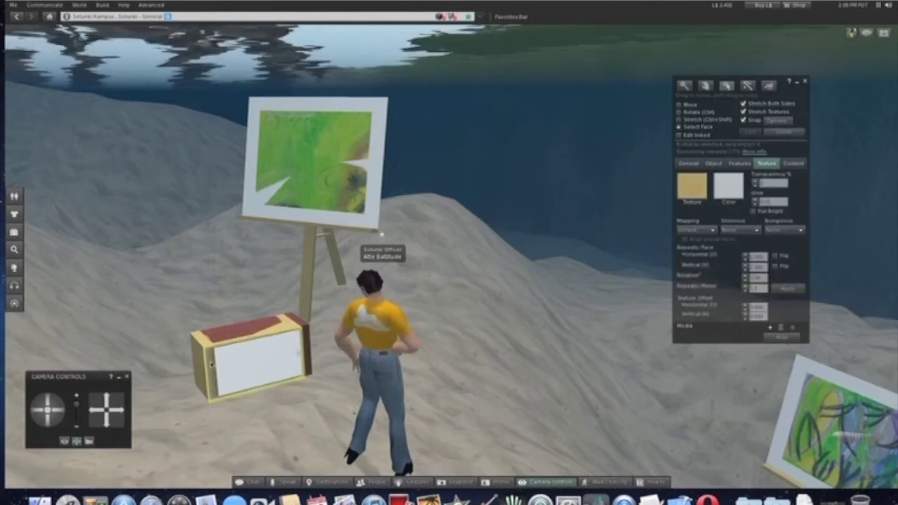
click(239, 363)
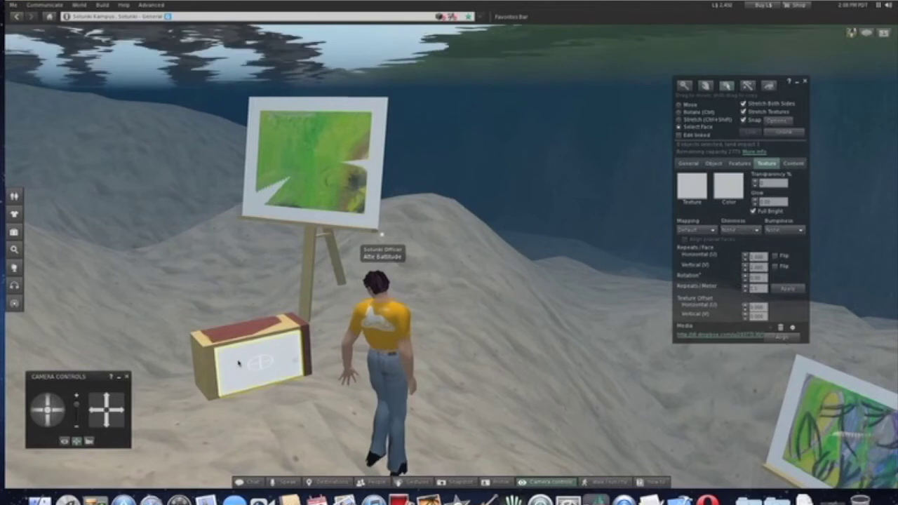
key(XF86AudioMute)
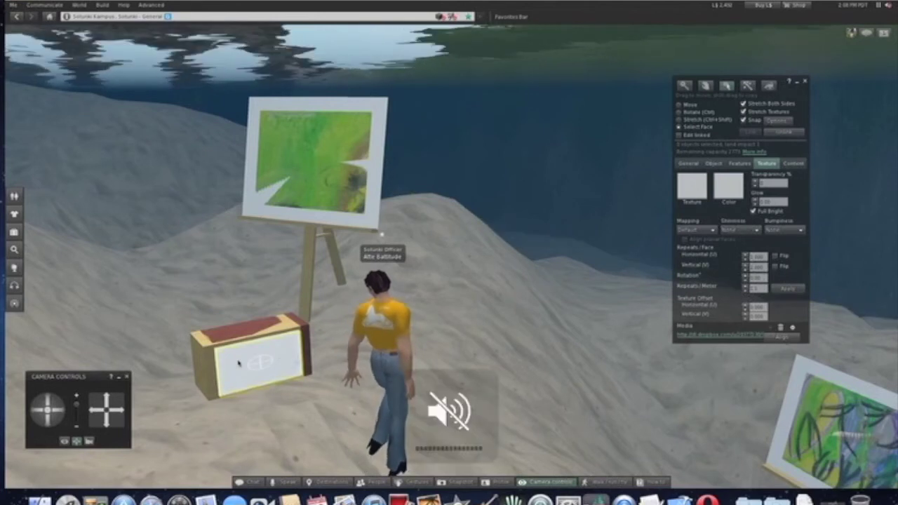